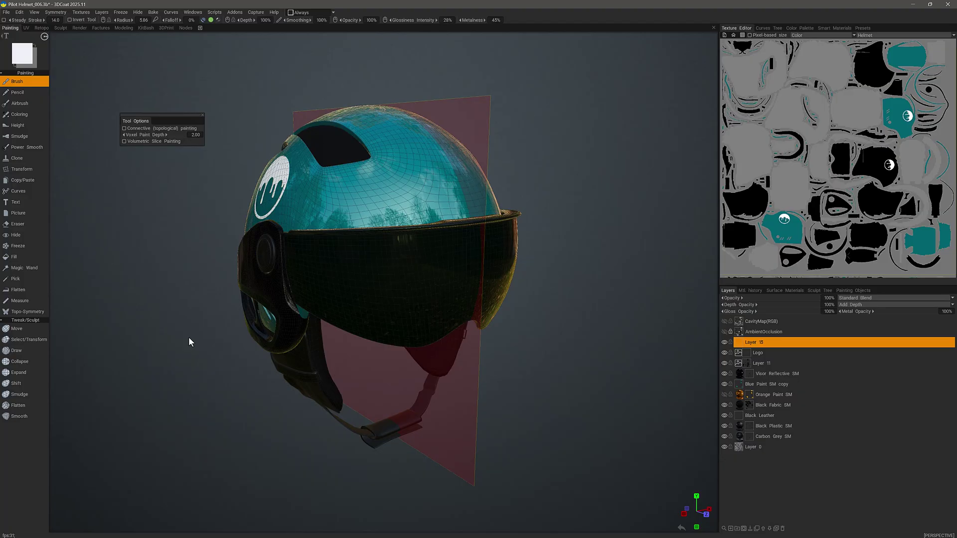
# - Enlarge the brush and paint mirrored white spots on the helmet shell just above the visor
pyautogui.moveTo(189, 338); pyautogui.dragTo(424, 200)
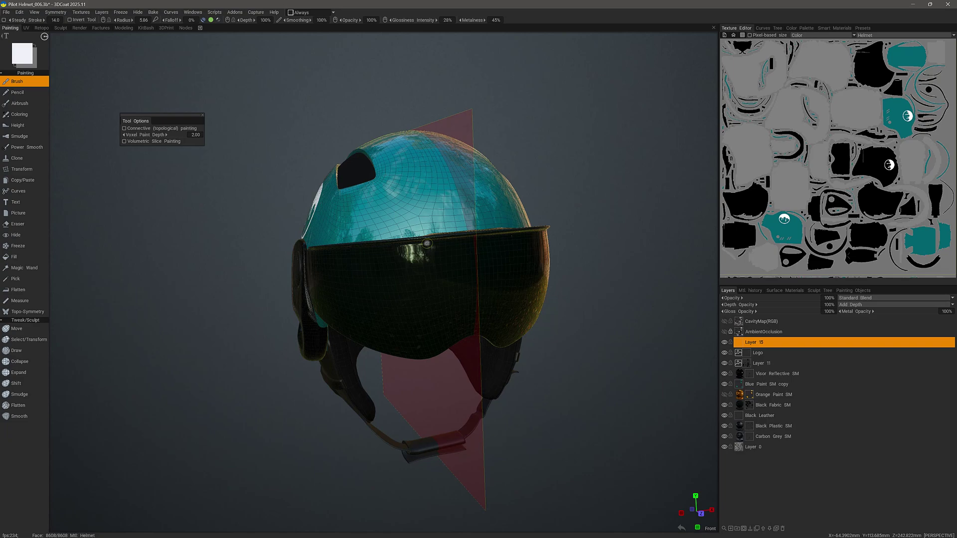
pyautogui.moveTo(226, 154); pyautogui.dragTo(390, 223)
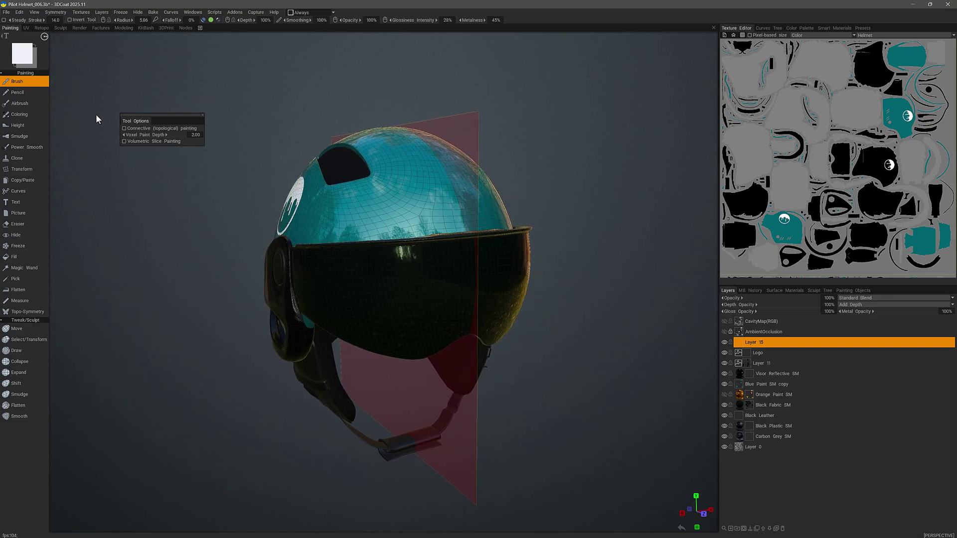
pyautogui.moveTo(227, 154); pyautogui.dragTo(389, 222)
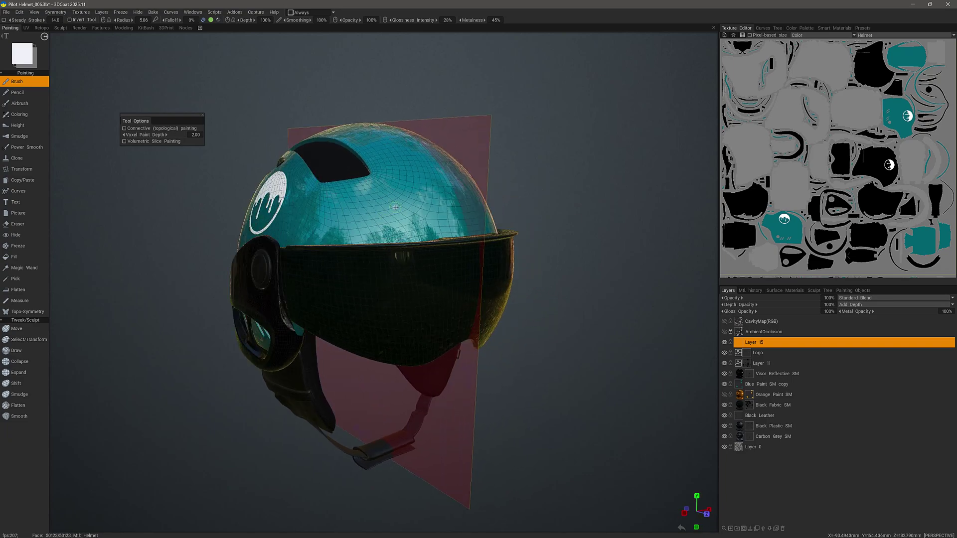
pyautogui.moveTo(396, 207); pyautogui.dragTo(419, 209, button='right')
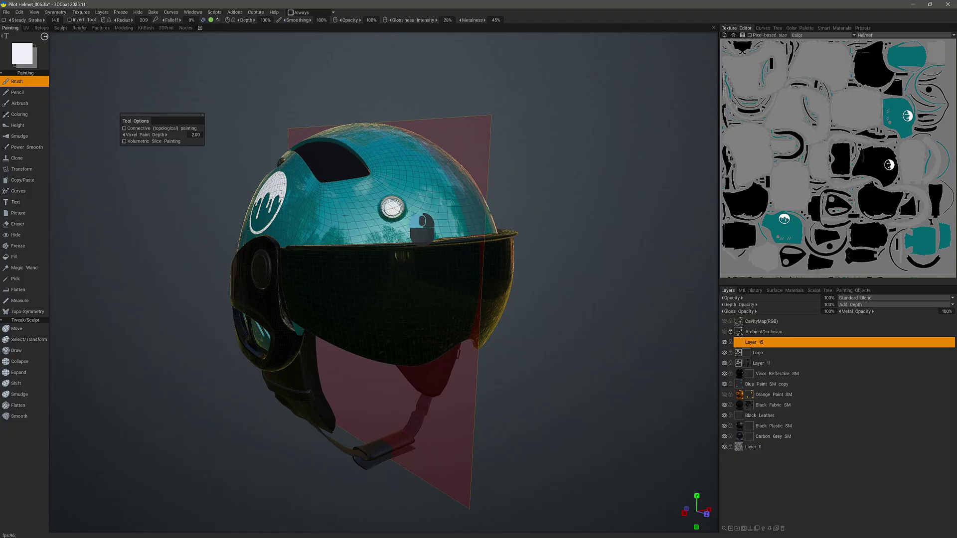
pyautogui.keyDown('alt'); pyautogui.moveTo(422, 214); pyautogui.dragTo(480, 231); pyautogui.keyUp('alt')
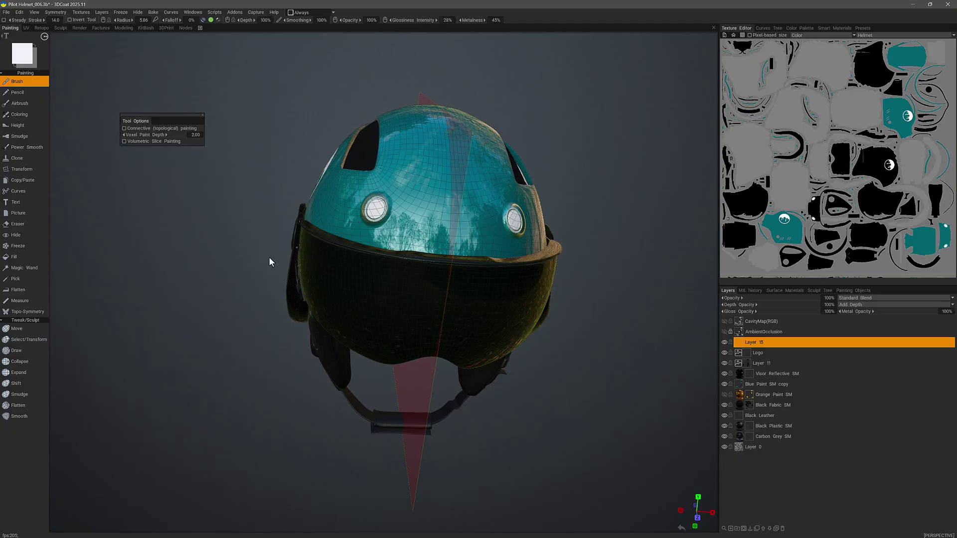
pyautogui.moveTo(269, 262); pyautogui.dragTo(195, 298)
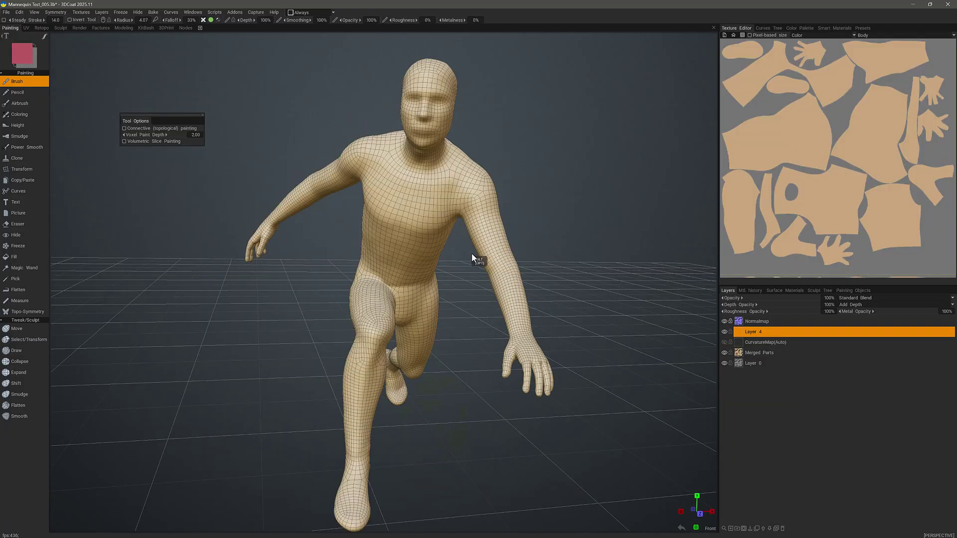
# - In the mannequin scene, enable X-axis mirror symmetry and examine the symmetry plane against the posed body
pyautogui.moveTo(270, 317)
pyautogui.mouseDown()
pyautogui.moveTo(286, 305)
pyautogui.moveTo(275, 303)
pyautogui.mouseUp()
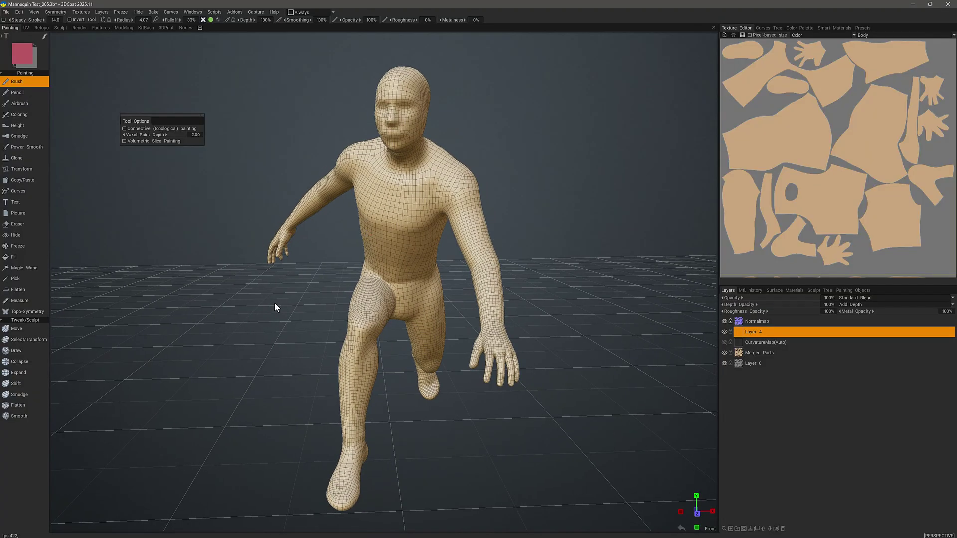
pyautogui.press('s')
pyautogui.click(207, 273)
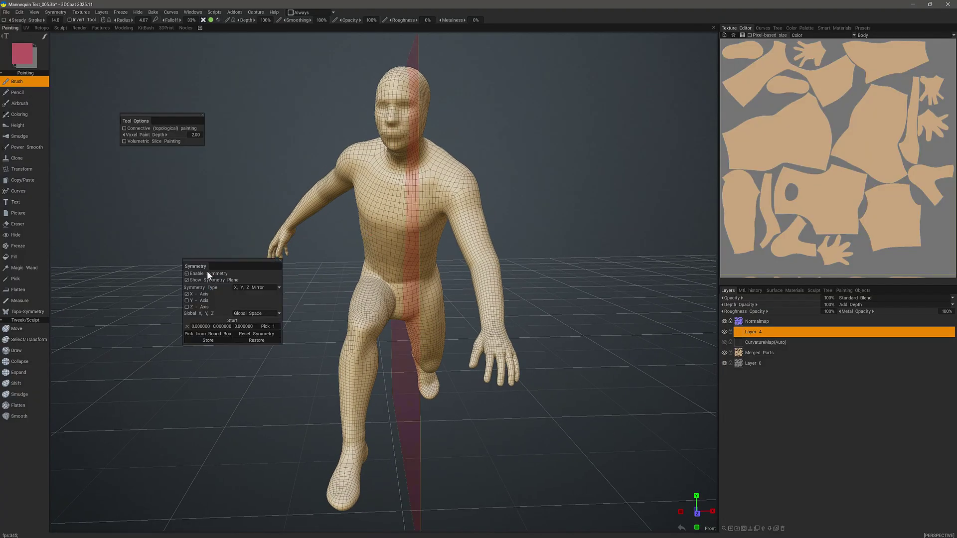
pyautogui.keyDown('alt'); pyautogui.moveTo(360, 290); pyautogui.dragTo(266, 311); pyautogui.keyUp('alt')
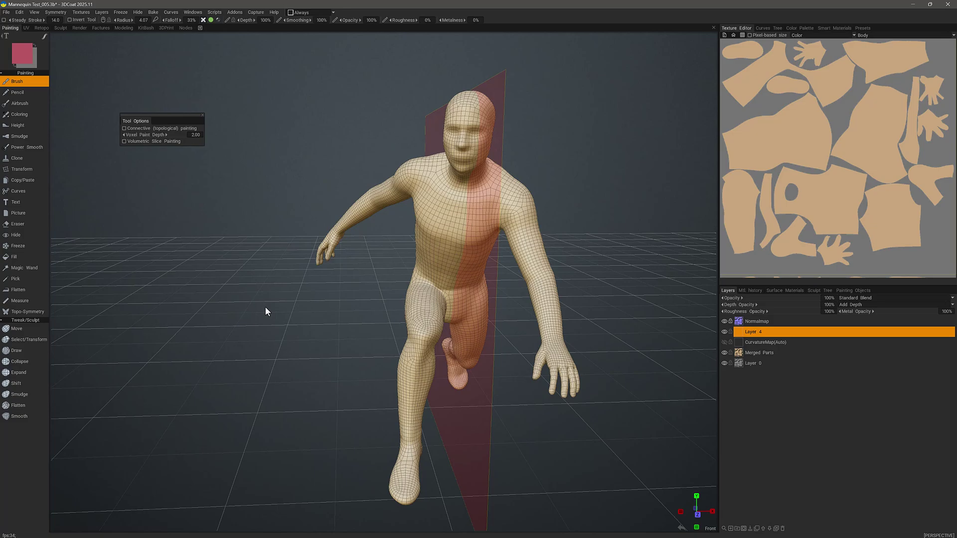
pyautogui.moveTo(430, 234); pyautogui.dragTo(445, 247, button='middle')
pyautogui.moveTo(473, 165); pyautogui.dragTo(468, 184, button='middle')
pyautogui.keyDown('alt'); pyautogui.moveTo(468, 184); pyautogui.dragTo(492, 141, button='right'); pyautogui.keyUp('alt')
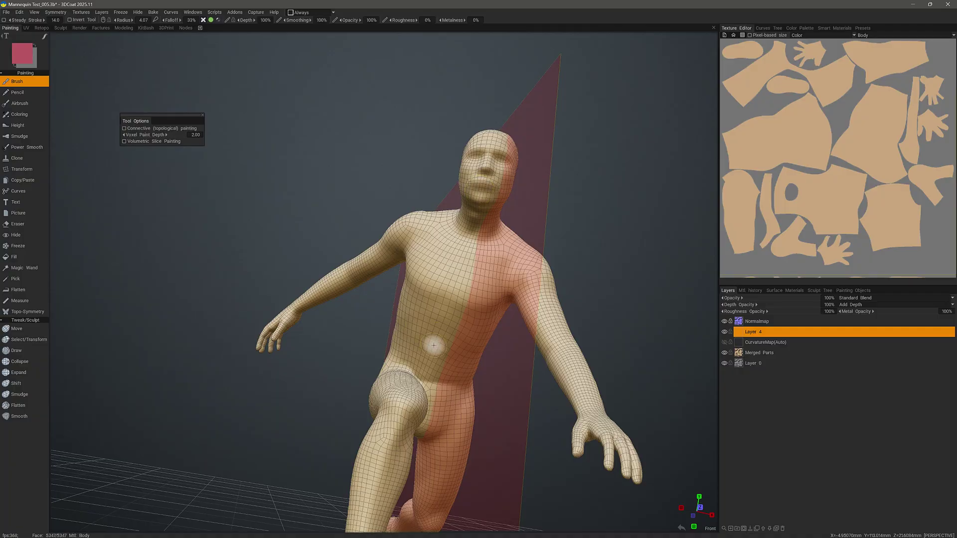
pyautogui.moveTo(434, 346)
pyautogui.mouseDown(button='middle')
pyautogui.moveTo(426, 361)
pyautogui.moveTo(438, 321)
pyautogui.moveTo(333, 252)
pyautogui.moveTo(347, 234)
pyautogui.mouseUp(button='middle')
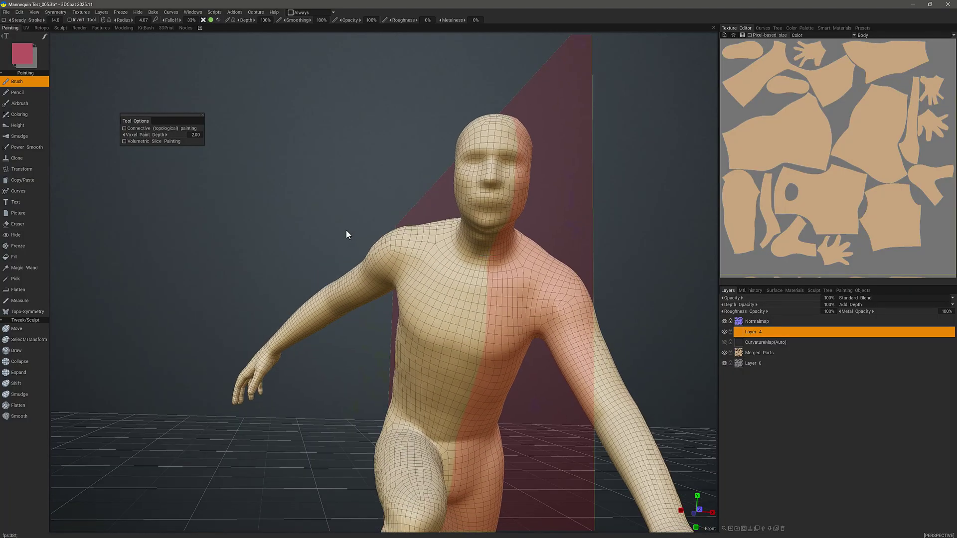
# - Turn off the mirror symmetry for the posed mannequin
pyautogui.press('s')
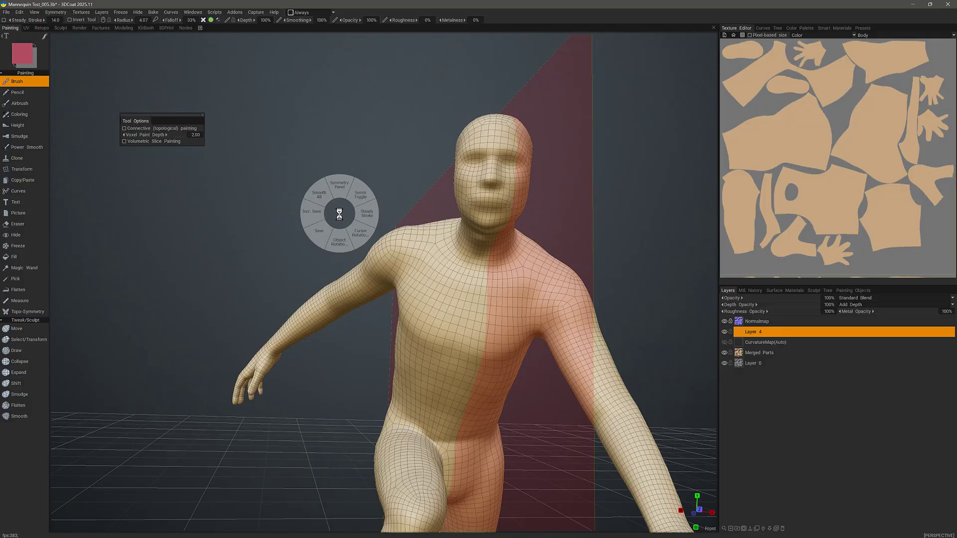
pyautogui.click(343, 188)
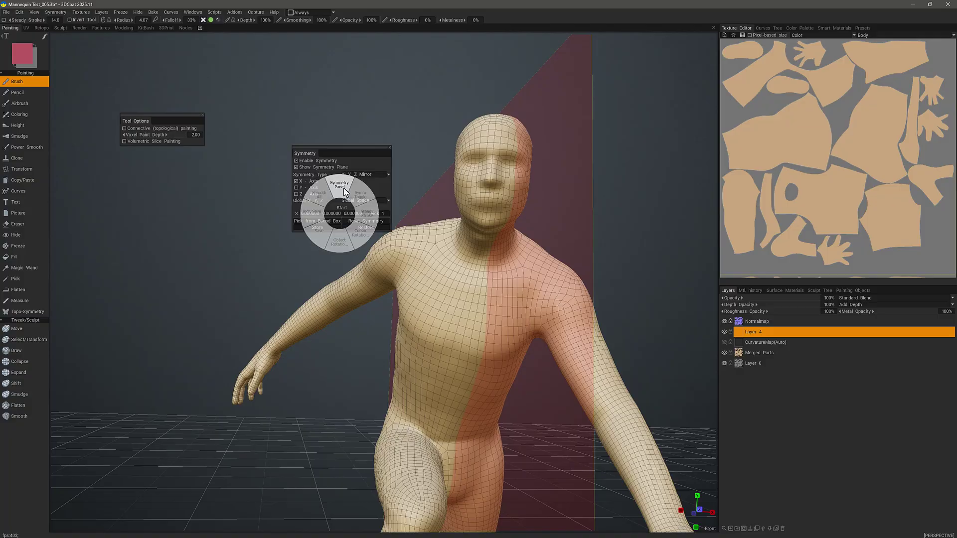
pyautogui.click(297, 160)
pyautogui.moveTo(271, 123); pyautogui.dragTo(357, 160, button='middle')
pyautogui.moveTo(319, 230); pyautogui.dragTo(187, 259, button='middle')
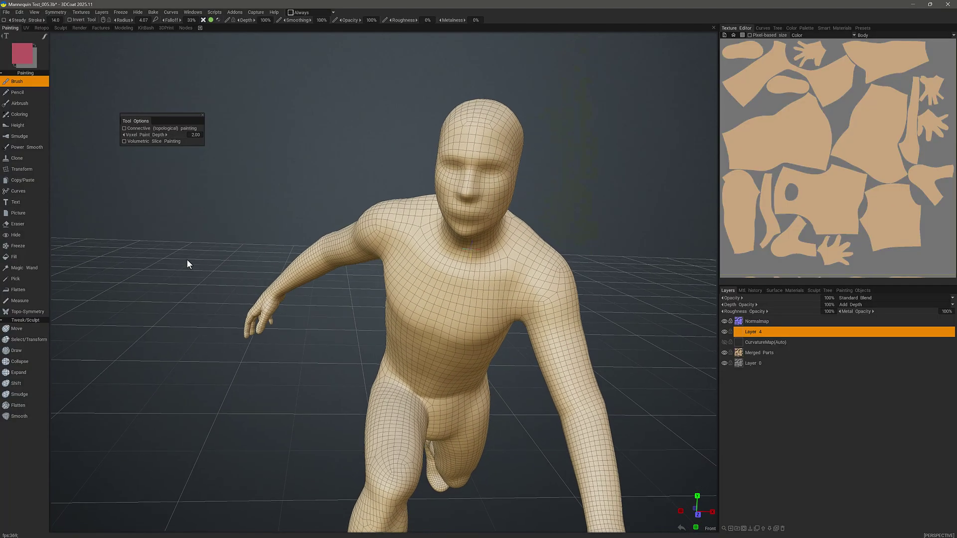
# - Activate the Topo-Symmetry tool and examine how the red and blue halves divide the mannequin's face and torso
pyautogui.click(28, 312)
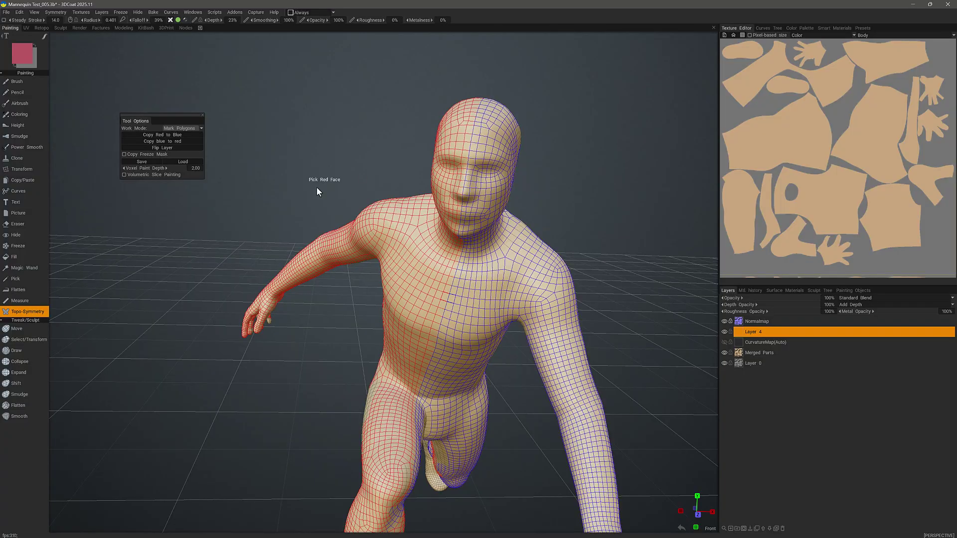
pyautogui.moveTo(316, 187); pyautogui.dragTo(305, 162, button='middle')
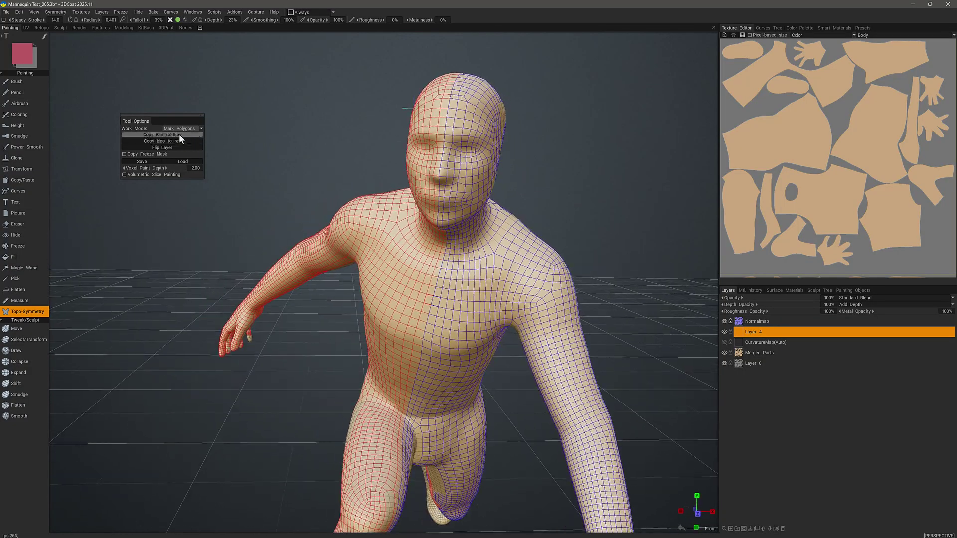
pyautogui.click(177, 128)
pyautogui.moveTo(316, 186); pyautogui.dragTo(338, 169, button='middle')
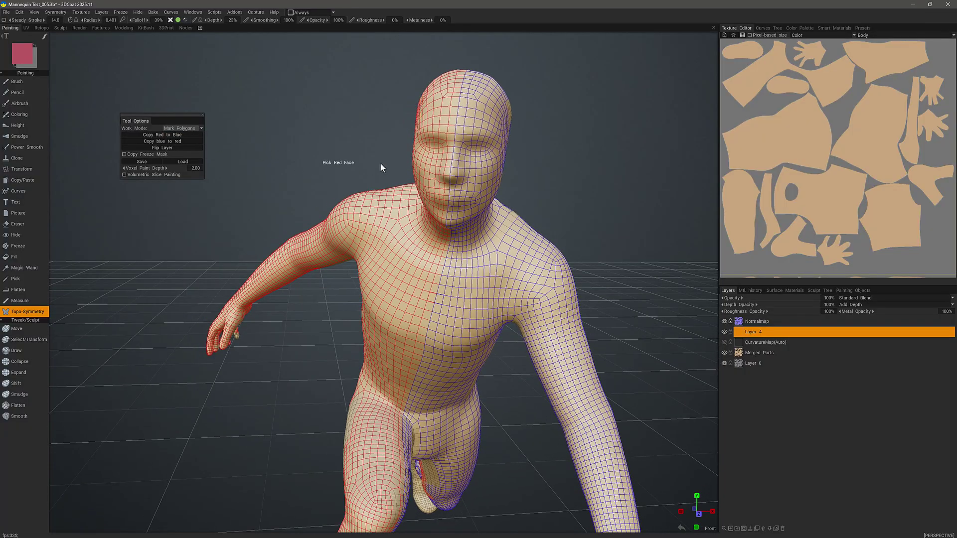
pyautogui.moveTo(451, 151)
pyautogui.mouseDown(button='middle')
pyautogui.moveTo(458, 128)
pyautogui.moveTo(461, 149)
pyautogui.mouseUp(button='middle')
pyautogui.moveTo(374, 226); pyautogui.dragTo(322, 282, button='middle')
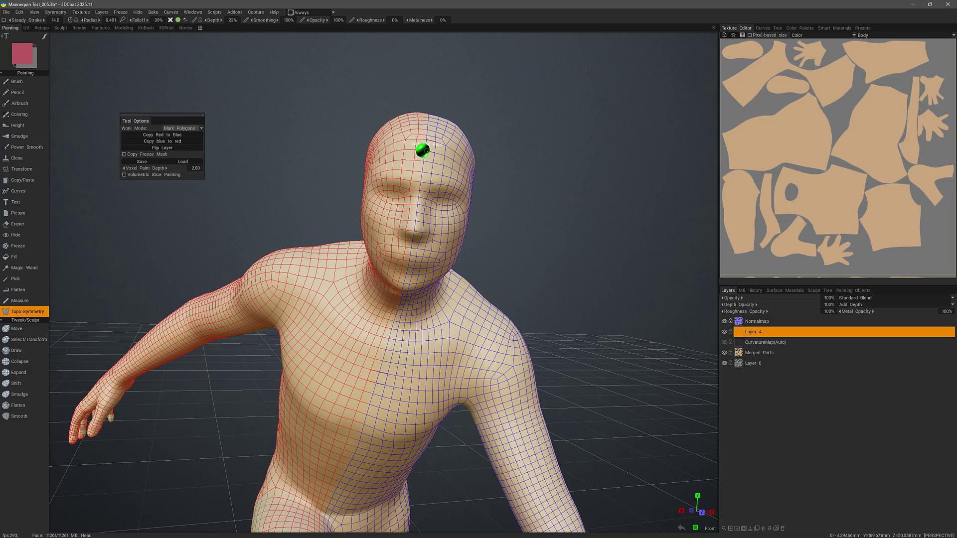
pyautogui.moveTo(422, 150); pyautogui.dragTo(439, 254, button='middle')
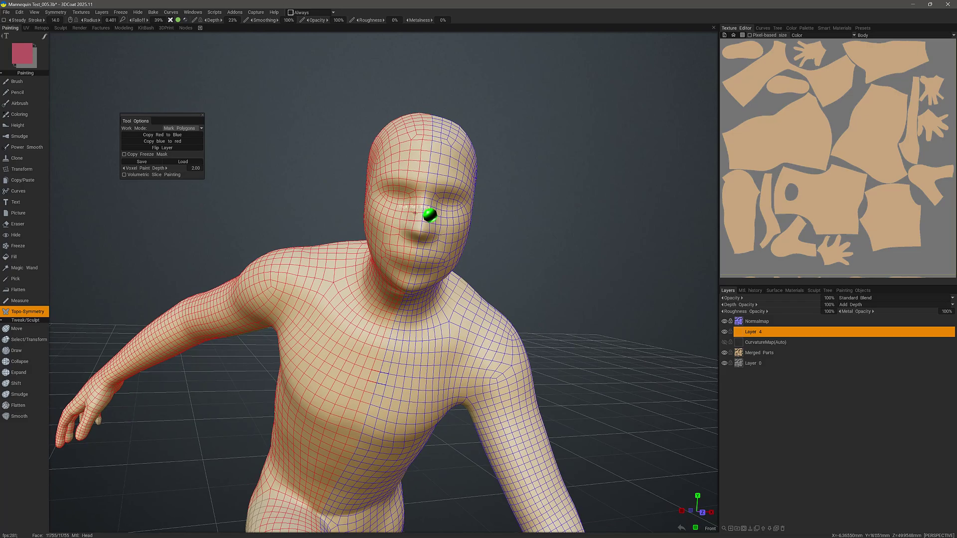
pyautogui.moveTo(415, 212); pyautogui.dragTo(352, 306, button='middle')
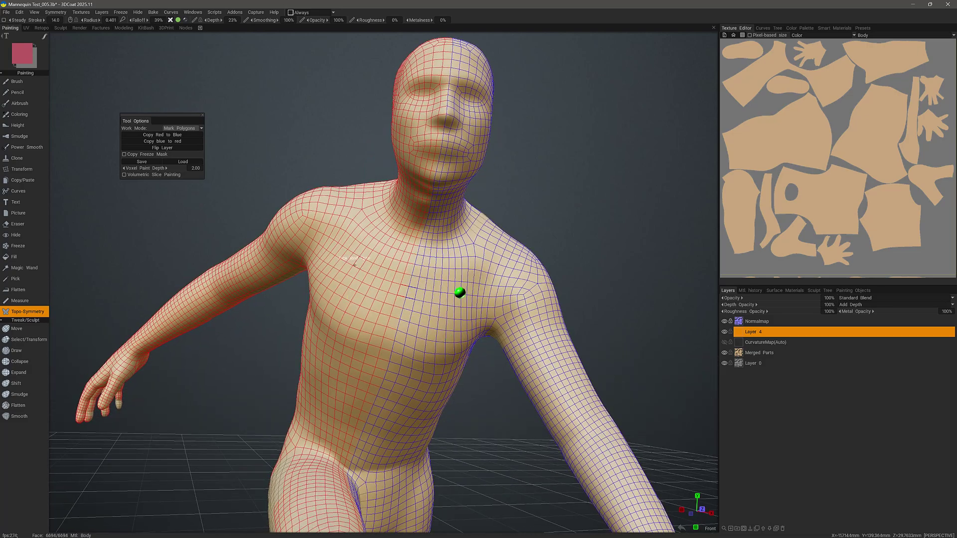
pyautogui.moveTo(325, 336); pyautogui.dragTo(381, 339, button='middle')
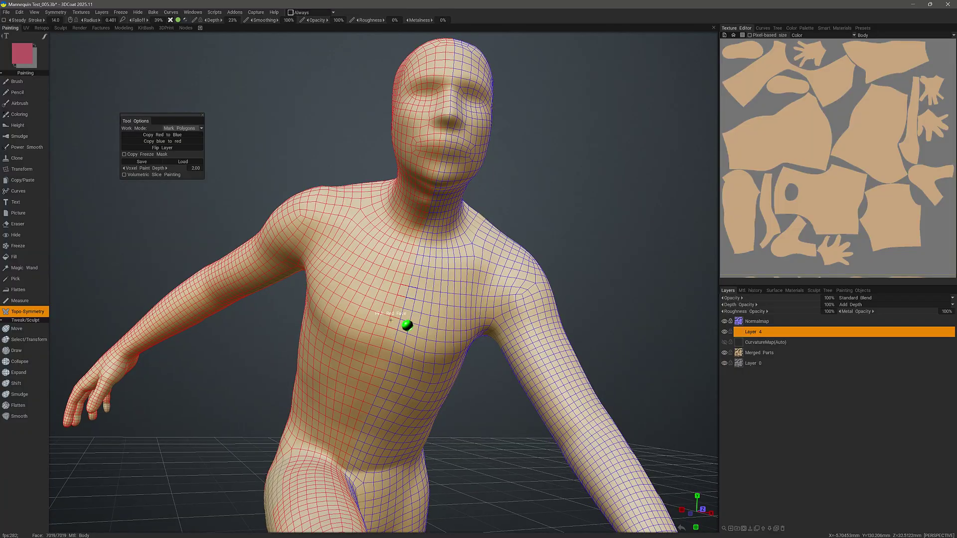
pyautogui.moveTo(404, 288)
pyautogui.mouseDown(button='middle')
pyautogui.moveTo(394, 199)
pyautogui.moveTo(324, 247)
pyautogui.moveTo(428, 200)
pyautogui.mouseUp(button='middle')
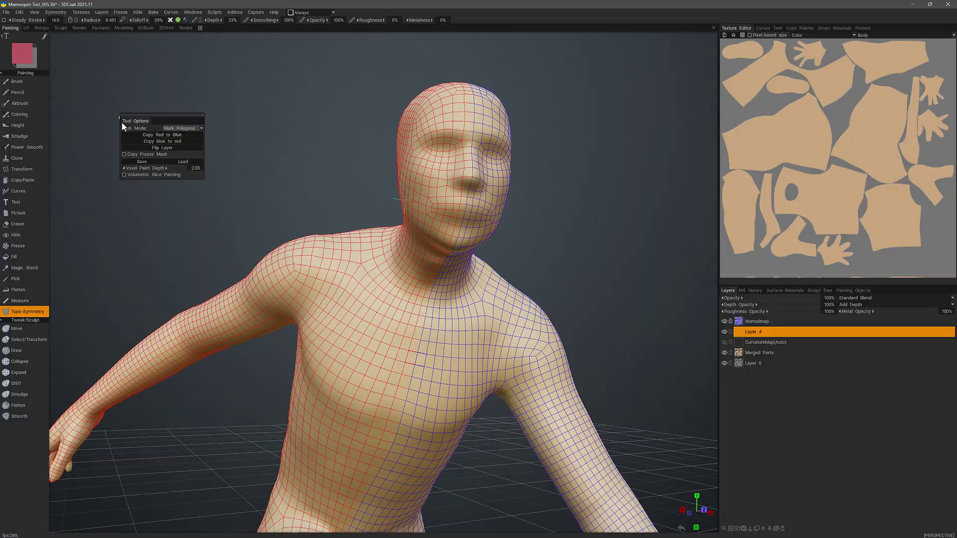
# - Switch back to the Brush with a smaller radius and hide the mesh wireframe for painting the face
pyautogui.click(26, 82)
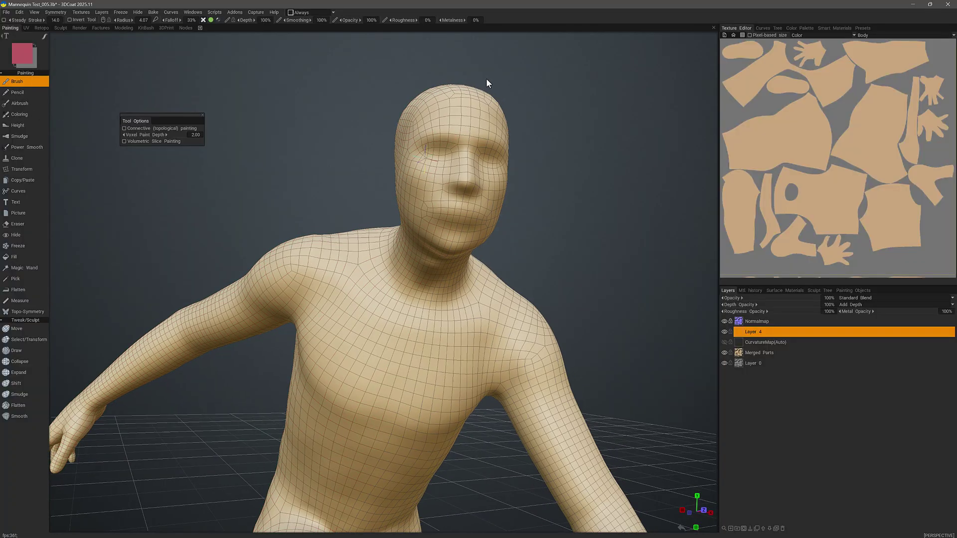
pyautogui.moveTo(430, 183); pyautogui.dragTo(416, 184, button='right')
pyautogui.moveTo(423, 177)
pyautogui.mouseDown(button='middle')
pyautogui.moveTo(440, 180)
pyautogui.moveTo(438, 167)
pyautogui.moveTo(412, 226)
pyautogui.moveTo(427, 214)
pyautogui.mouseUp(button='middle')
pyautogui.press('w')
pyautogui.moveTo(427, 214); pyautogui.dragTo(425, 206, button='right')
pyautogui.moveTo(426, 194); pyautogui.dragTo(395, 235, button='middle')
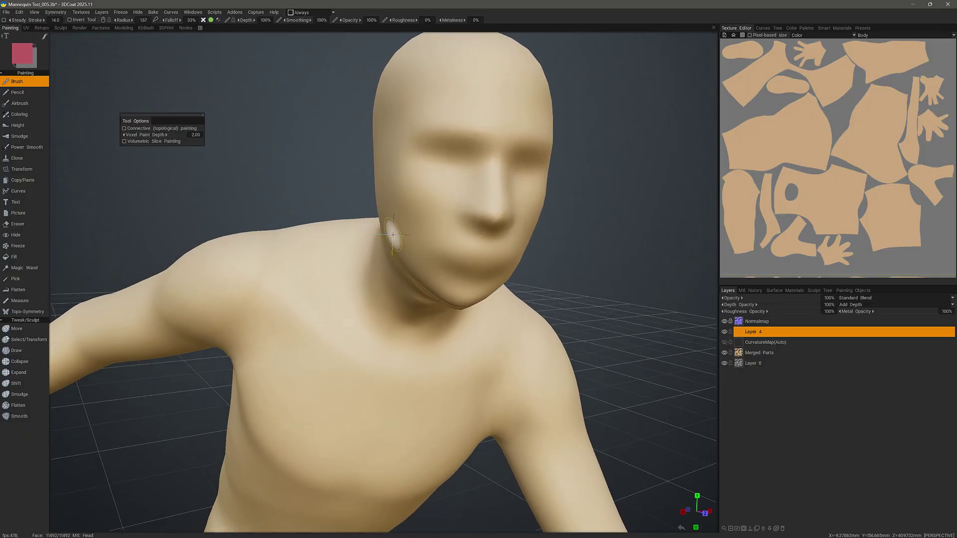
pyautogui.moveTo(412, 188)
pyautogui.mouseDown(button='middle')
pyautogui.moveTo(427, 160)
pyautogui.moveTo(399, 179)
pyautogui.mouseUp(button='middle')
# - Paint a pink patch on the mannequin's right cheek and lower Layer 4's roughness opacity to 26%
pyautogui.moveTo(439, 186)
pyautogui.mouseDown()
pyautogui.moveTo(433, 203)
pyautogui.moveTo(412, 188)
pyautogui.moveTo(435, 225)
pyautogui.mouseUp()
pyautogui.moveTo(435, 225)
pyautogui.mouseDown(button='middle')
pyautogui.moveTo(405, 198)
pyautogui.moveTo(452, 198)
pyautogui.mouseUp(button='middle')
pyautogui.moveTo(413, 171)
pyautogui.mouseDown()
pyautogui.moveTo(449, 188)
pyautogui.moveTo(431, 174)
pyautogui.mouseUp()
pyautogui.moveTo(431, 174)
pyautogui.keyDown('alt'); pyautogui.mouseDown()
pyautogui.moveTo(429, 195)
pyautogui.moveTo(444, 200)
pyautogui.mouseUp(); pyautogui.keyUp('alt')
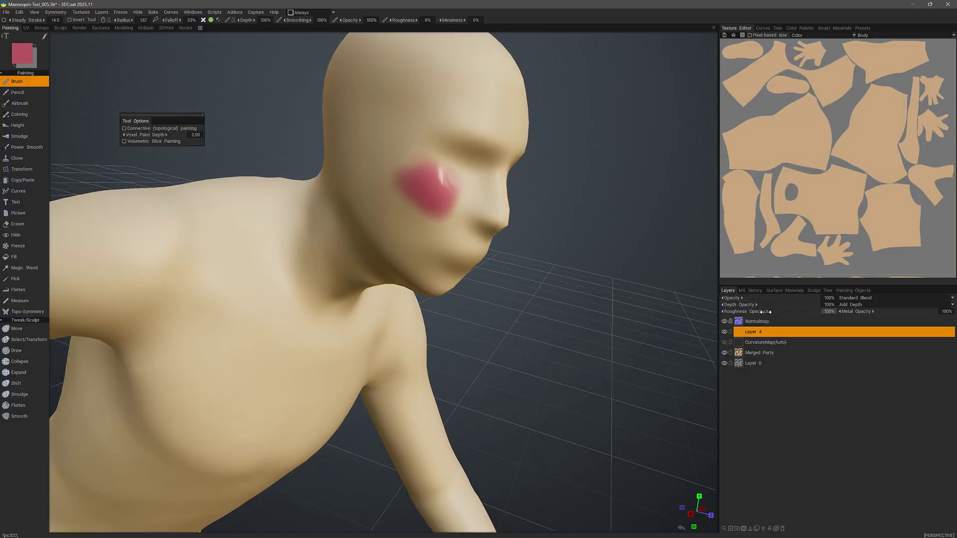
pyautogui.moveTo(766, 312); pyautogui.dragTo(734, 309)
pyautogui.moveTo(453, 172)
pyautogui.keyDown('alt'); pyautogui.mouseDown()
pyautogui.moveTo(419, 167)
pyautogui.moveTo(420, 158)
pyautogui.moveTo(413, 171)
pyautogui.moveTo(444, 180)
pyautogui.moveTo(404, 187)
pyautogui.moveTo(409, 180)
pyautogui.moveTo(433, 205)
pyautogui.moveTo(445, 200)
pyautogui.mouseUp(); pyautogui.keyUp('alt')
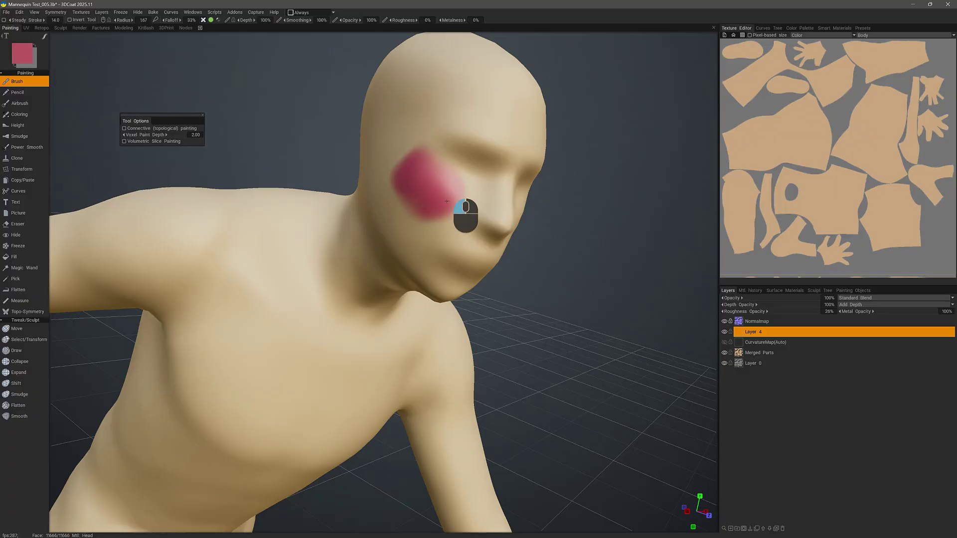
# - Activate the Topo-Symmetry tool and compare the painted cheek with the matching blue side of the face
pyautogui.moveTo(422, 206)
pyautogui.mouseDown(button='middle')
pyautogui.moveTo(187, 251)
pyautogui.moveTo(25, 310)
pyautogui.mouseUp(button='middle')
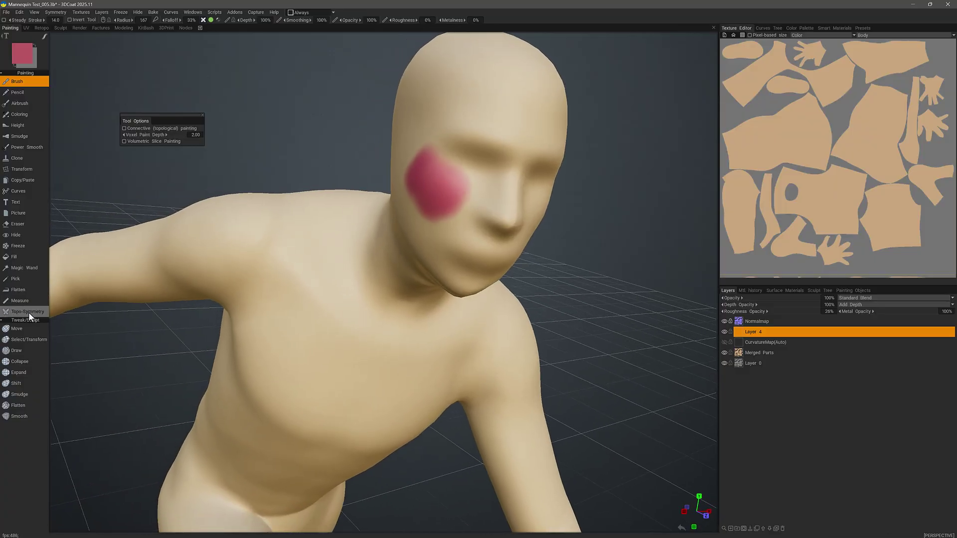
pyautogui.click(28, 312)
pyautogui.moveTo(323, 161)
pyautogui.mouseDown(button='middle')
pyautogui.moveTo(366, 133)
pyautogui.moveTo(335, 188)
pyautogui.moveTo(409, 249)
pyautogui.moveTo(331, 174)
pyautogui.mouseUp(button='middle')
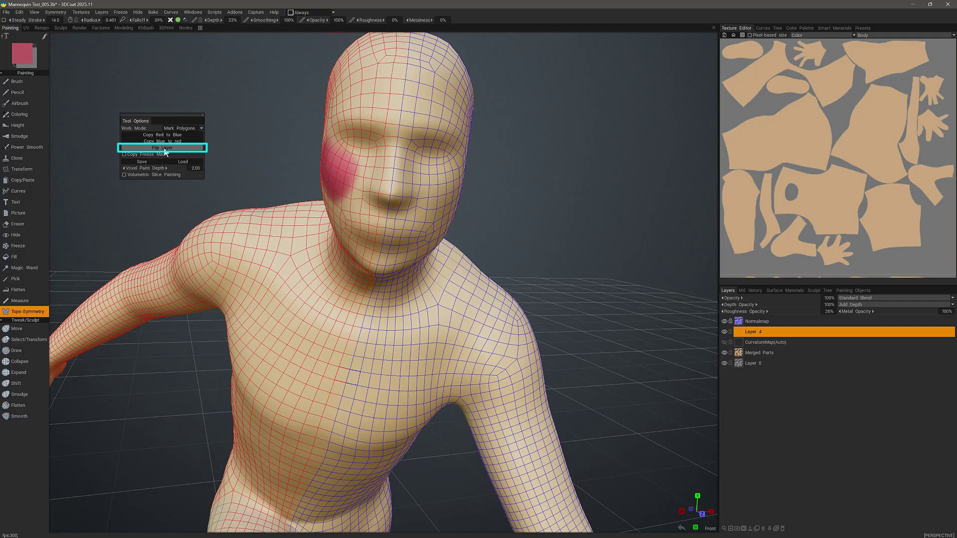
pyautogui.moveTo(211, 165); pyautogui.dragTo(320, 167, button='middle')
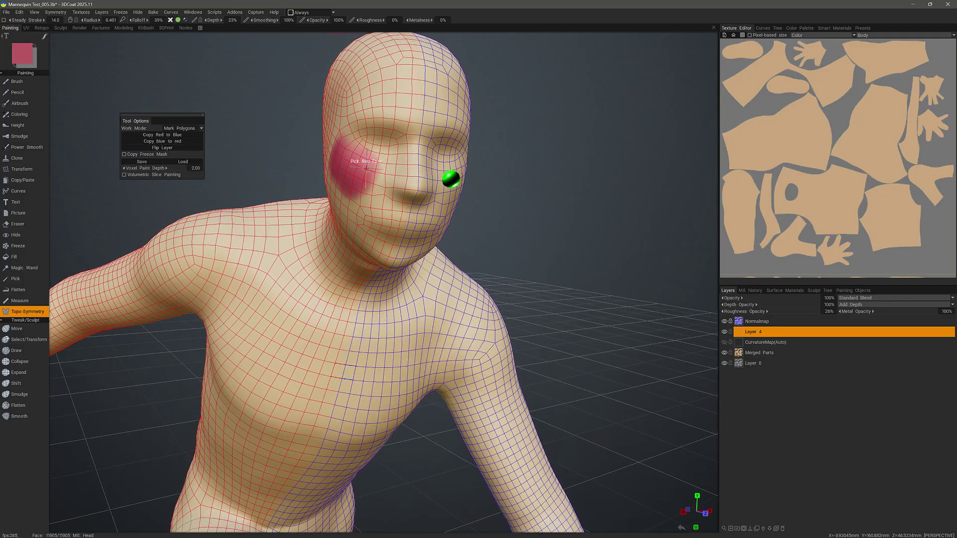
pyautogui.moveTo(367, 169); pyautogui.dragTo(477, 188, button='middle')
pyautogui.click(160, 135)
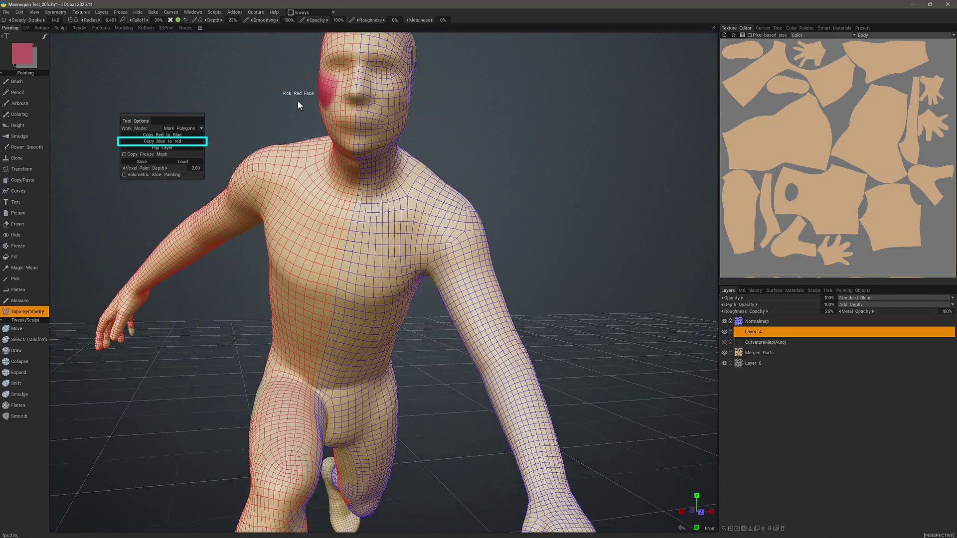
# - Set the Topo-Symmetry work mode to Copy Using Brush
pyautogui.click(184, 128)
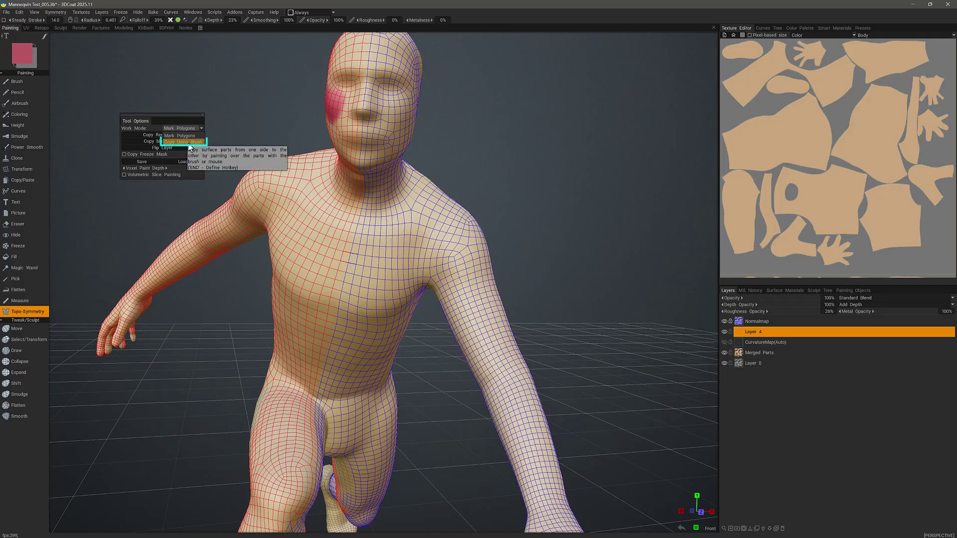
pyautogui.click(188, 142)
pyautogui.click(186, 135)
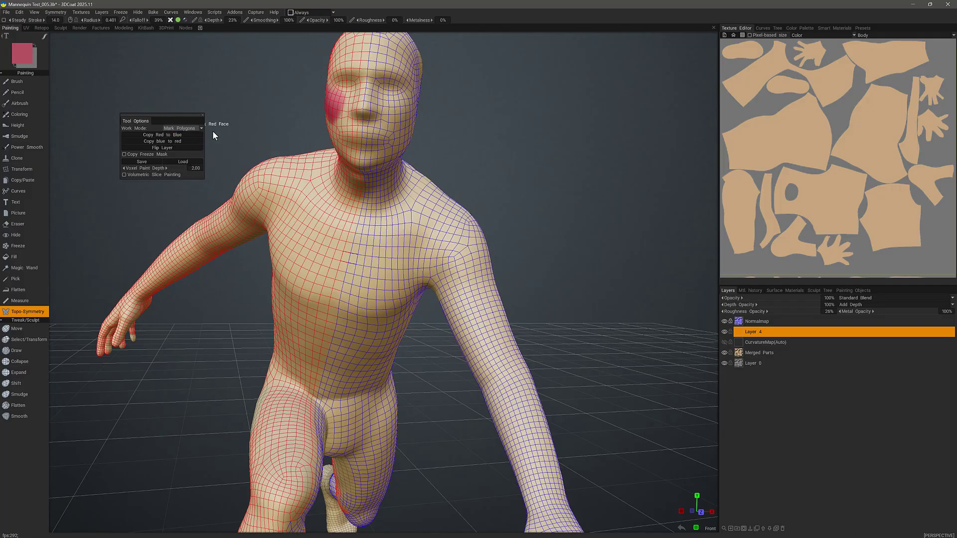
pyautogui.click(180, 142)
pyautogui.moveTo(320, 122)
pyautogui.mouseDown()
pyautogui.moveTo(321, 135)
pyautogui.moveTo(276, 160)
pyautogui.moveTo(210, 148)
pyautogui.mouseUp()
pyautogui.moveTo(189, 142); pyautogui.dragTo(178, 131, button='middle')
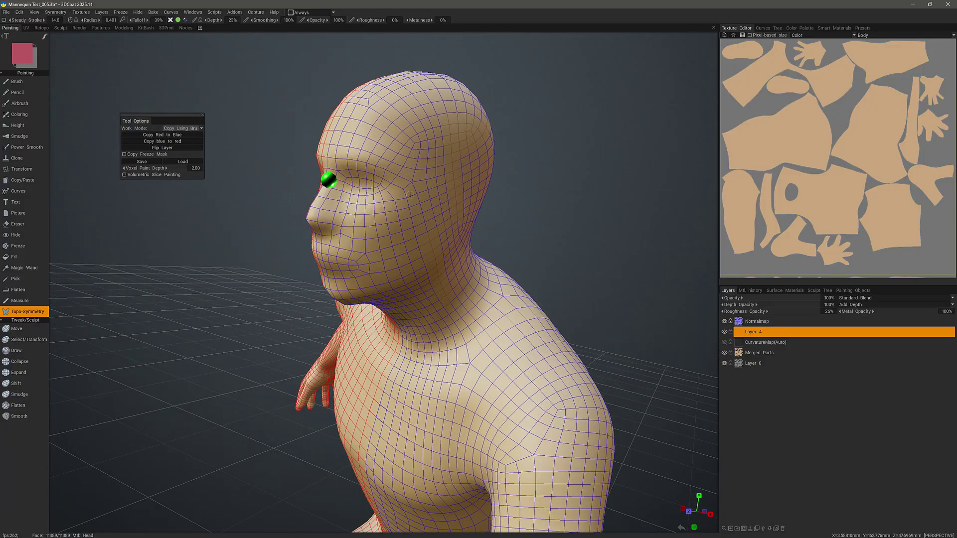
# - Brush over the blue-side forearm to copy the pink paint from the red-side forearm onto it
pyautogui.moveTo(387, 215); pyautogui.dragTo(396, 216, button='right')
pyautogui.moveTo(396, 216)
pyautogui.keyDown('alt'); pyautogui.mouseDown()
pyautogui.moveTo(451, 212)
pyautogui.moveTo(393, 213)
pyautogui.moveTo(385, 223)
pyautogui.moveTo(367, 214)
pyautogui.moveTo(391, 203)
pyautogui.moveTo(407, 225)
pyautogui.moveTo(401, 217)
pyautogui.mouseUp(); pyautogui.keyUp('alt')
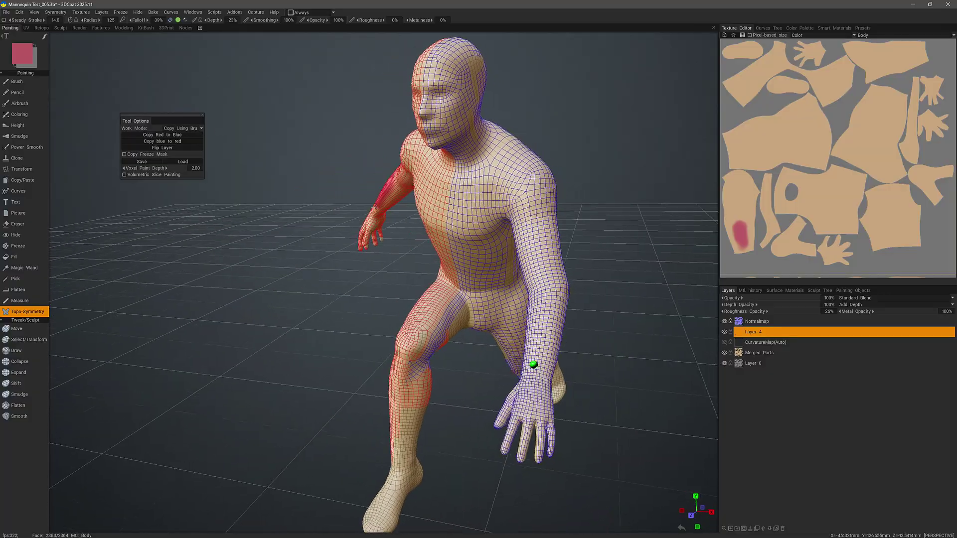
pyautogui.moveTo(519, 289)
pyautogui.mouseDown()
pyautogui.moveTo(516, 309)
pyautogui.moveTo(536, 315)
pyautogui.mouseUp()
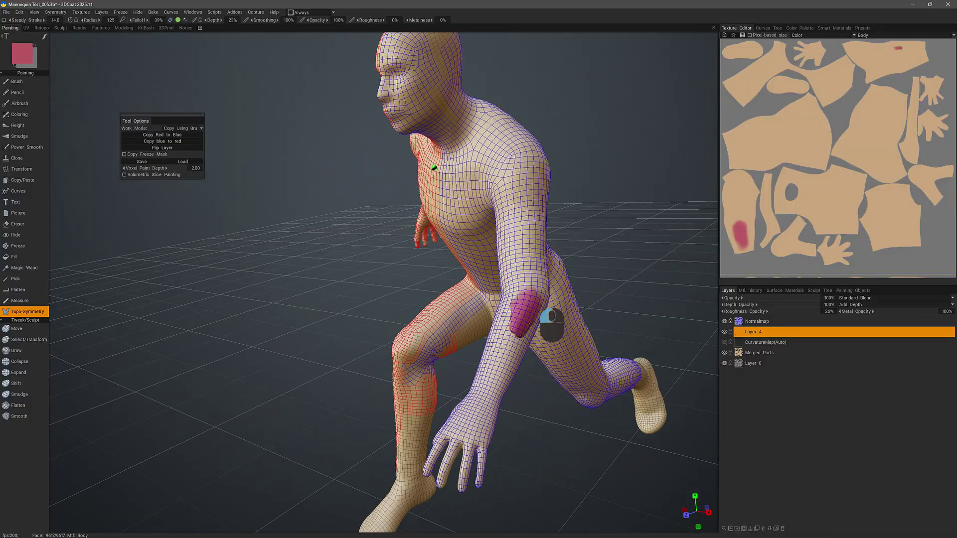
pyautogui.moveTo(521, 321); pyautogui.dragTo(501, 348)
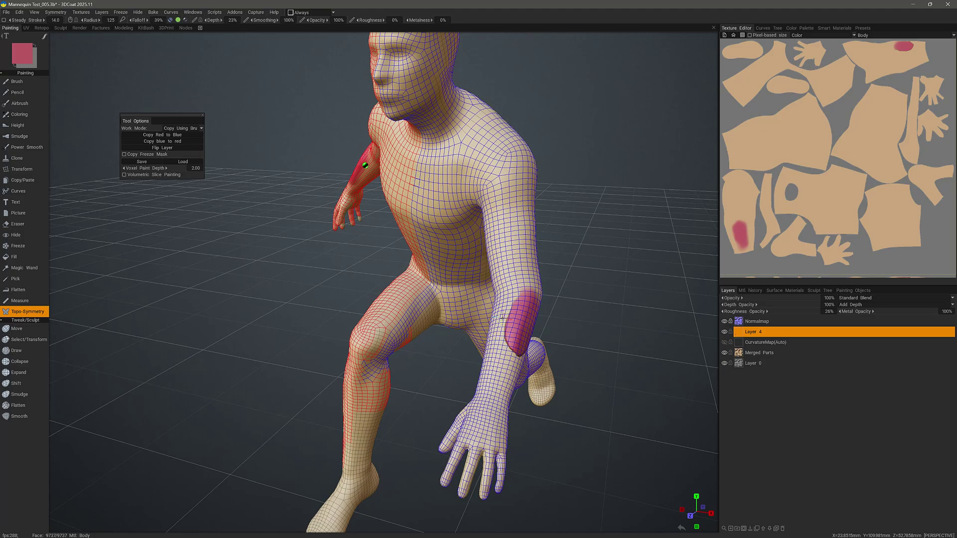
pyautogui.moveTo(314, 205)
pyautogui.mouseDown()
pyautogui.moveTo(286, 144)
pyautogui.moveTo(309, 169)
pyautogui.moveTo(359, 167)
pyautogui.moveTo(423, 207)
pyautogui.moveTo(415, 231)
pyautogui.mouseUp()
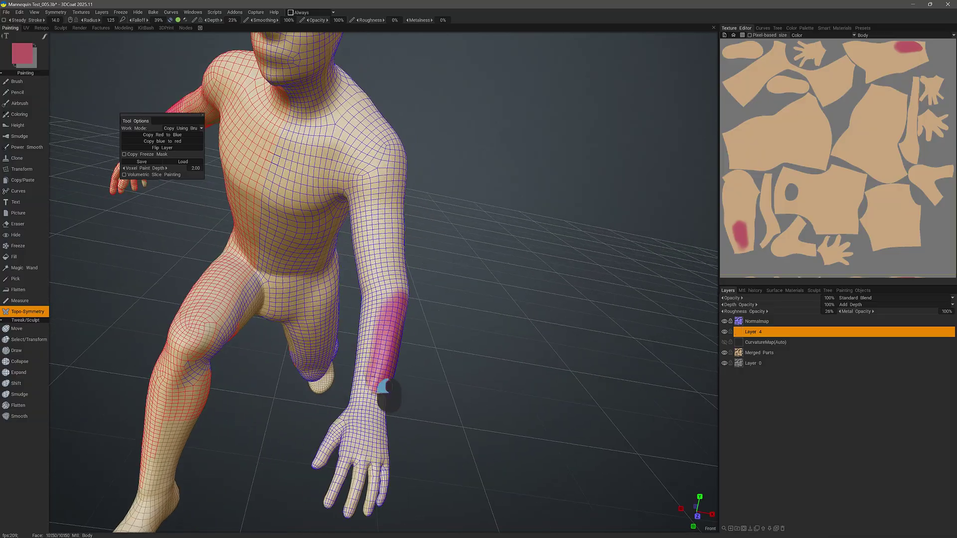